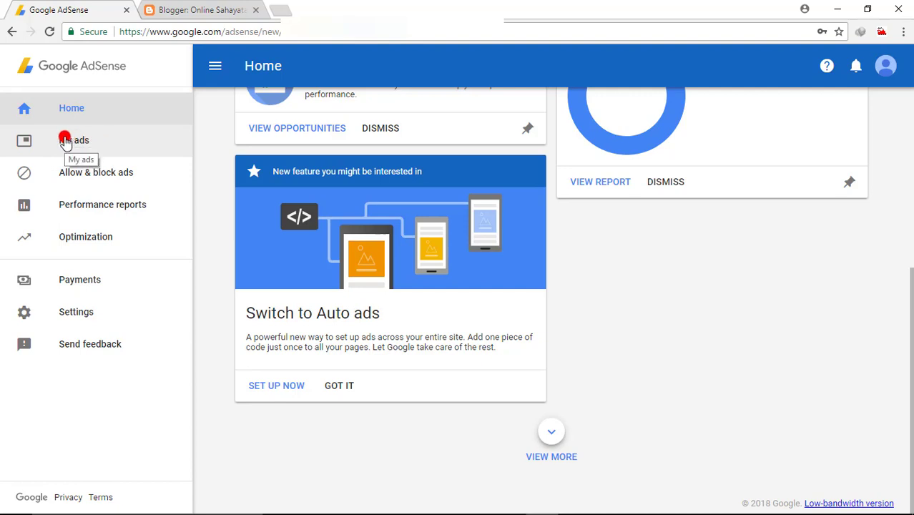
# Step: Start the Auto ads setup in My ads and review the available in-page and overlay ad formats
pyautogui.click(64, 141)
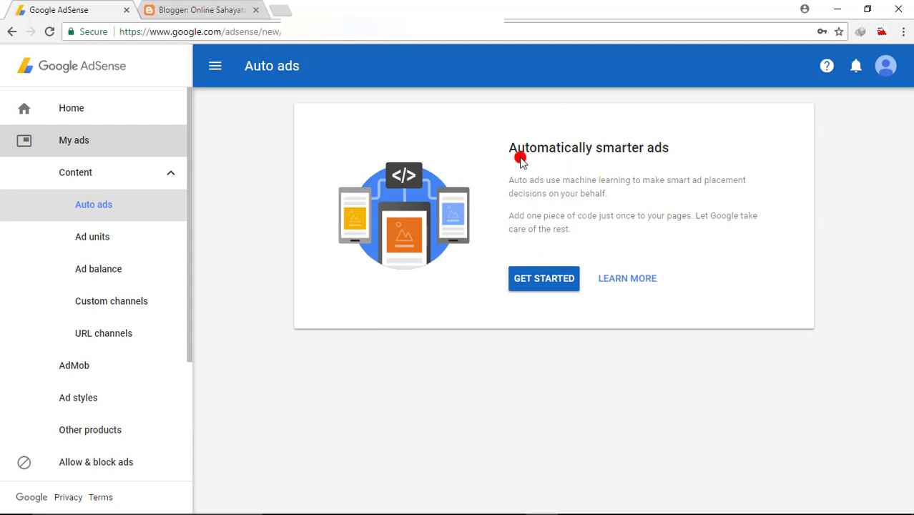
pyautogui.click(529, 281)
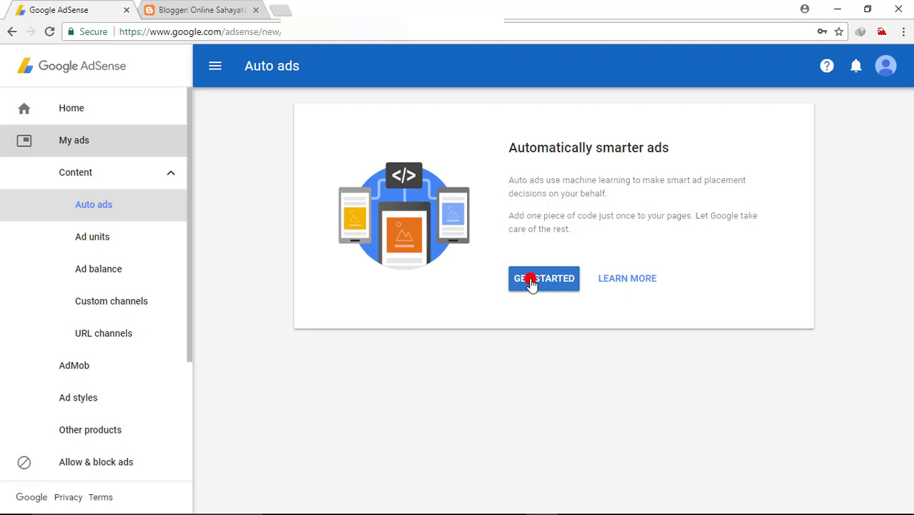
pyautogui.scroll(-2, 504, 285)
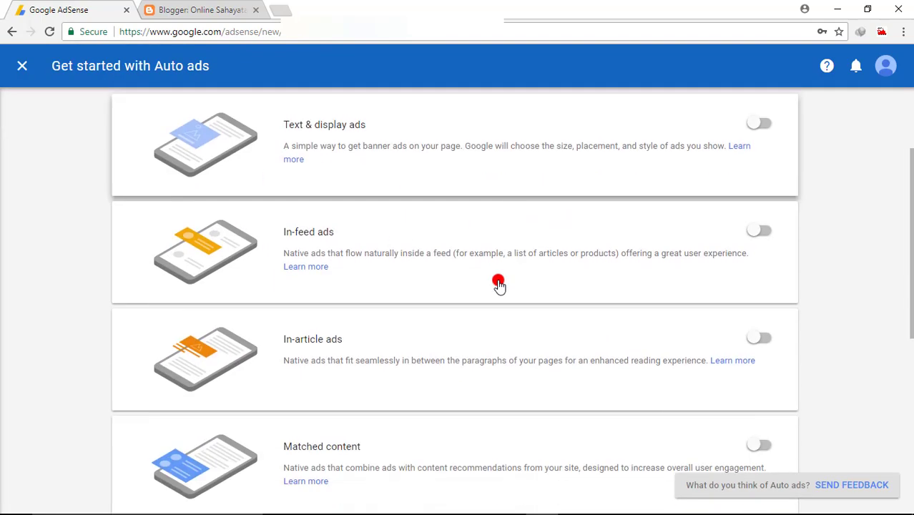
pyautogui.scroll(-1, 536, 273)
pyautogui.scroll(-3, 486, 279)
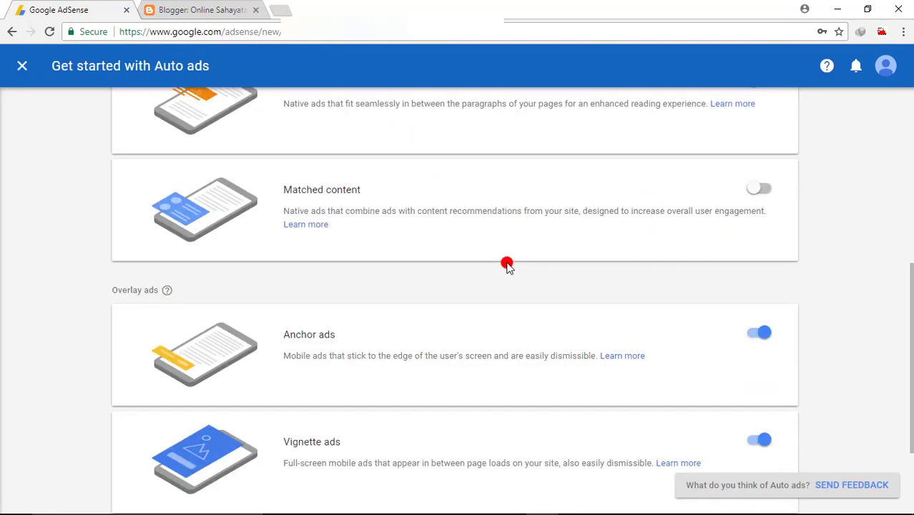
pyautogui.scroll(5, 506, 264)
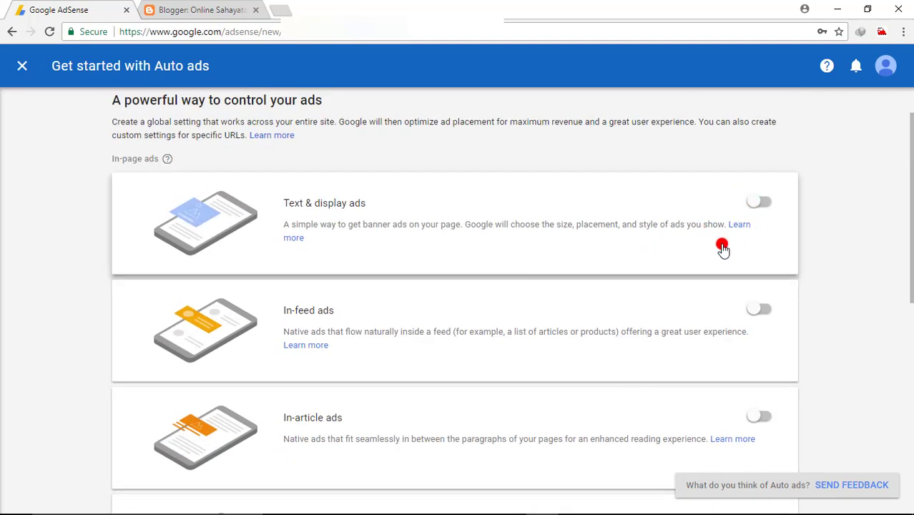
# Step: Enable Text & display ads, In-feed ads, In-article ads and Matched content for Auto ads
pyautogui.click(760, 205)
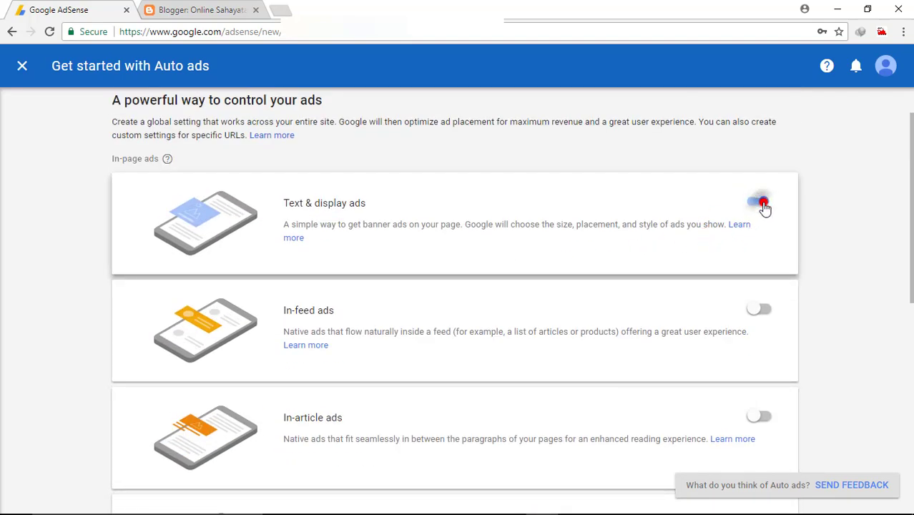
pyautogui.click(759, 307)
pyautogui.click(759, 416)
pyautogui.scroll(-6, 733, 307)
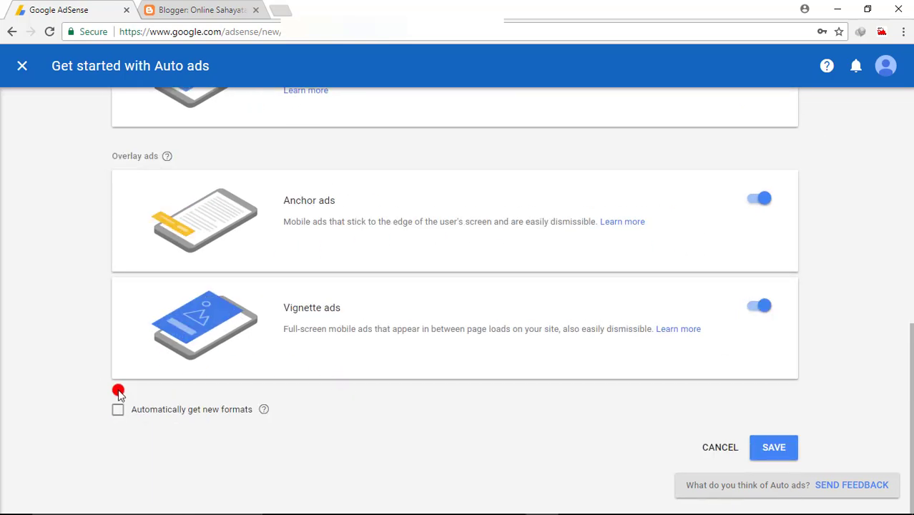
# Step: Turn on automatically getting new formats and save the Auto ads settings
pyautogui.click(117, 412)
pyautogui.click(118, 413)
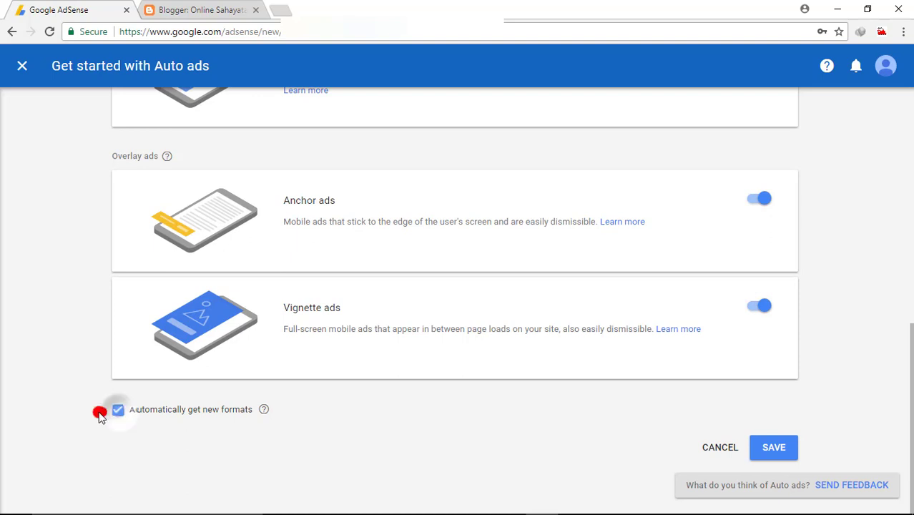
pyautogui.click(769, 441)
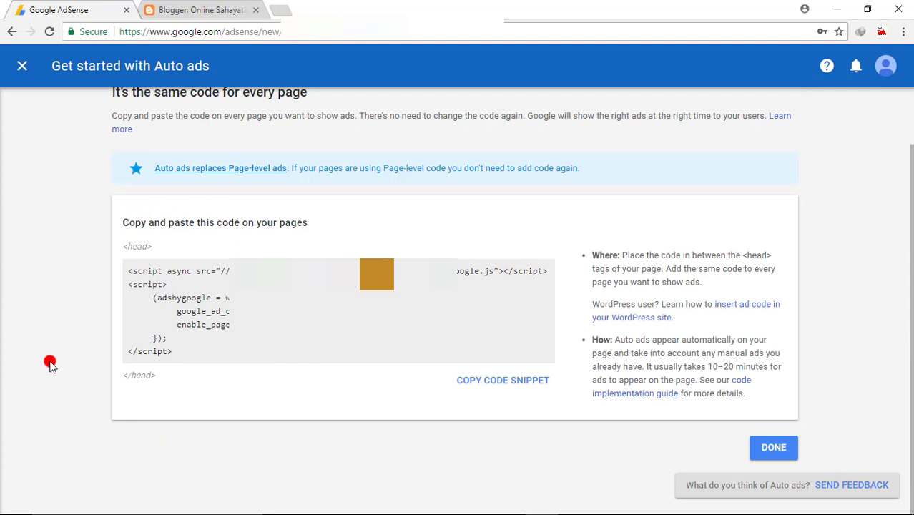
# Step: Copy the Auto ads code snippet for the site's pages
pyautogui.click(232, 357)
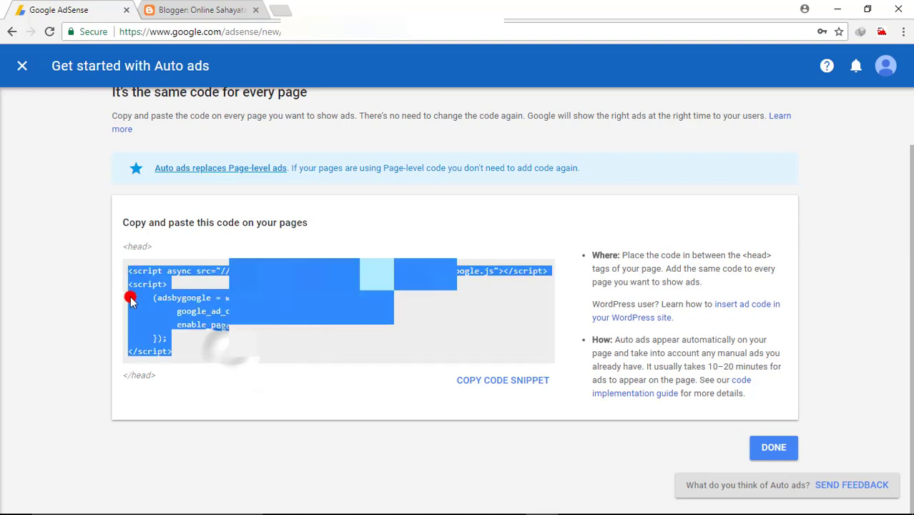
pyautogui.click(194, 354)
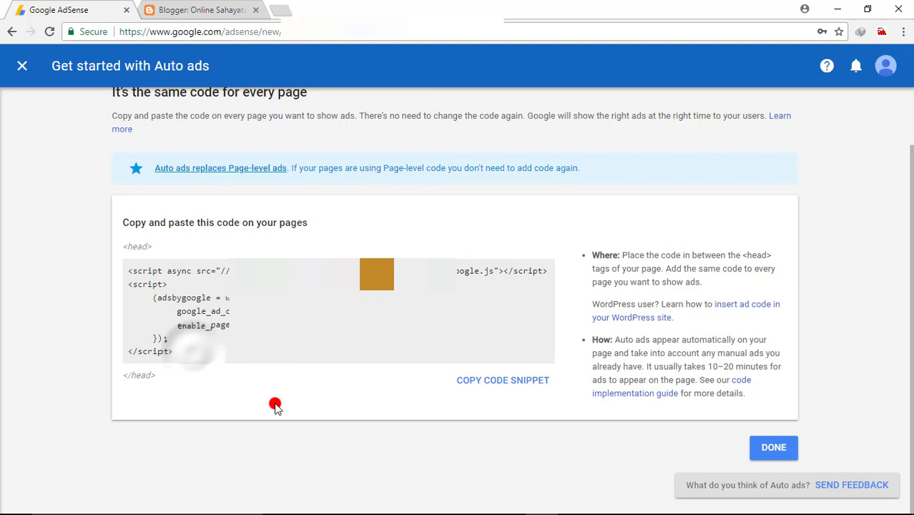
pyautogui.click(479, 385)
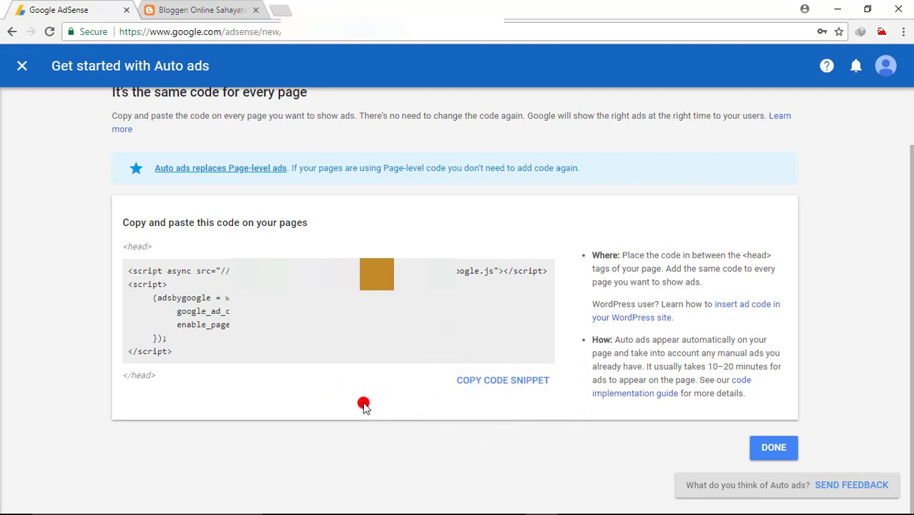
# Step: Switch to Blogger and open the blog theme's HTML for editing, locating the opening <head> tag
pyautogui.click(189, 9)
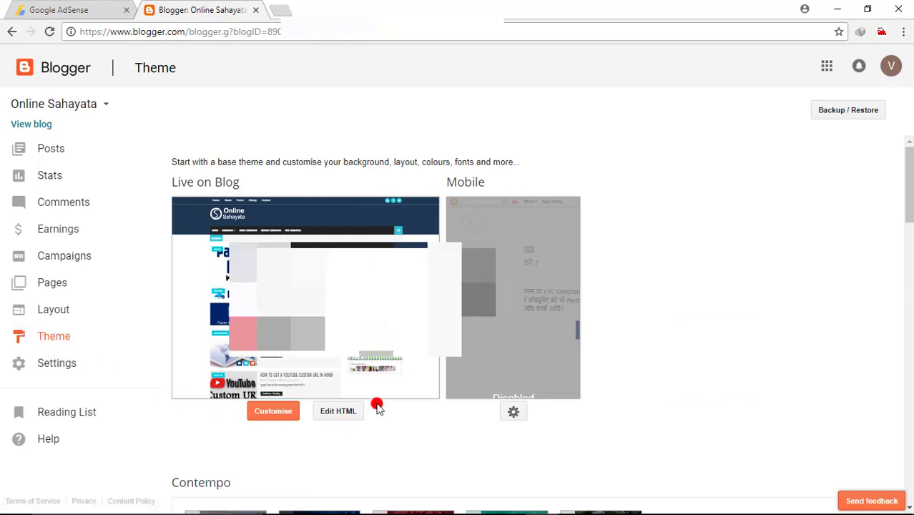
pyautogui.click(336, 413)
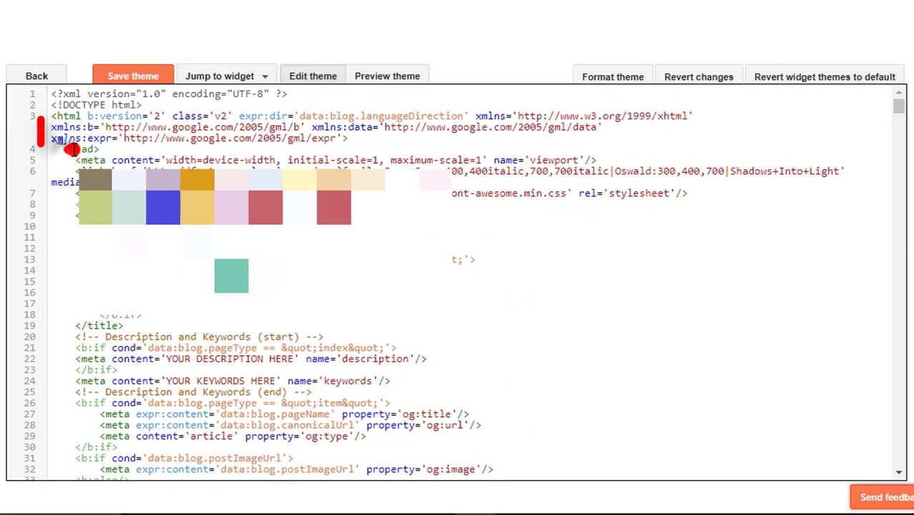
pyautogui.moveTo(73, 150); pyautogui.dragTo(112, 150)
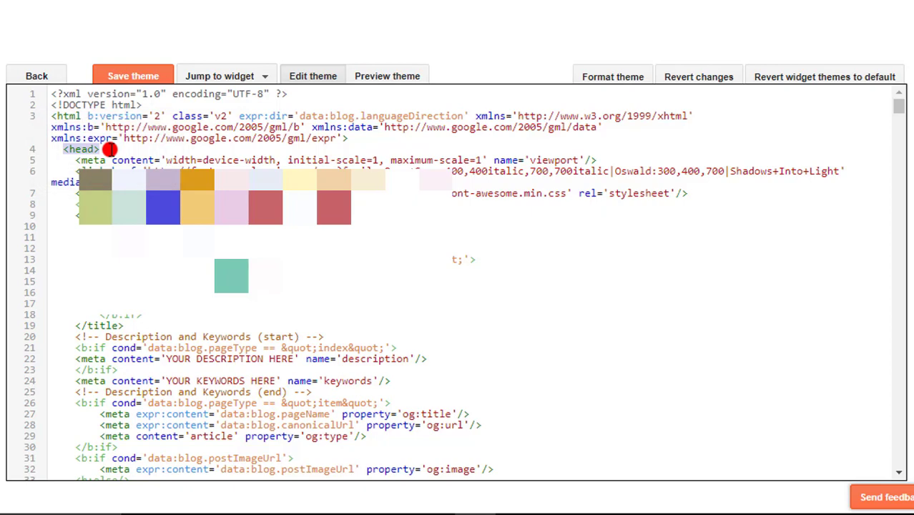
pyautogui.click(109, 148)
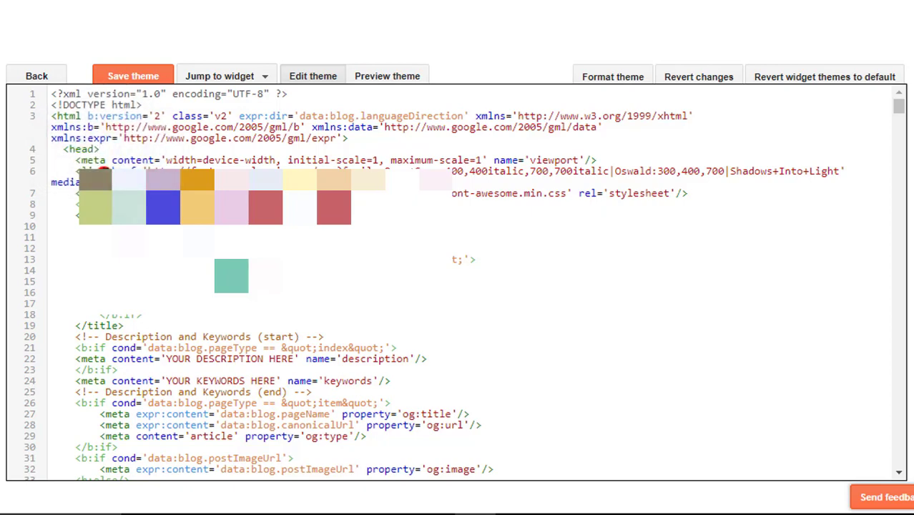
# Step: Search the theme HTML for "<head>" and paste the copied ad code on a new line directly below that tag
pyautogui.hotkey('ctrl', 'f')
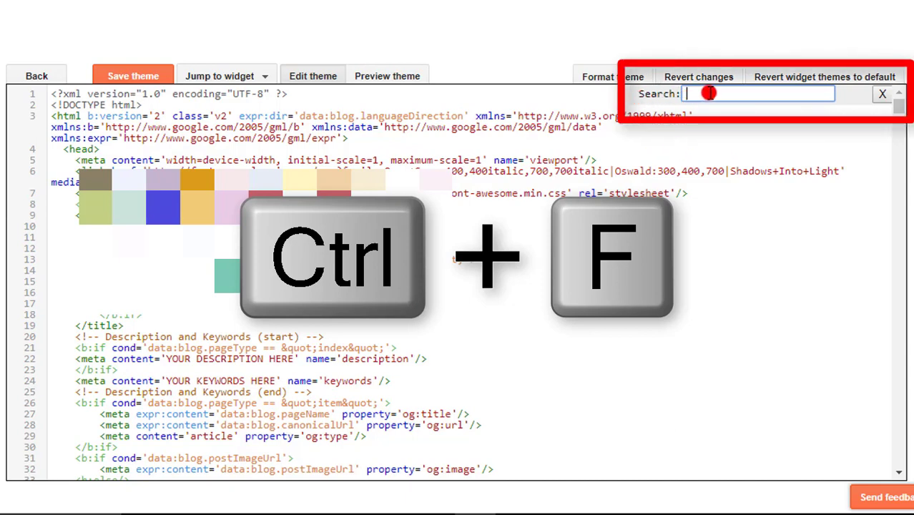
pyautogui.write('<')
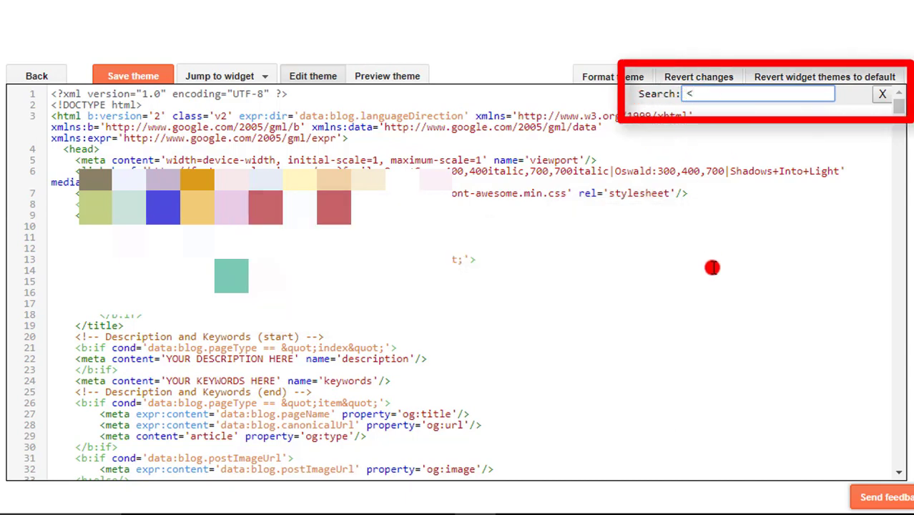
pyautogui.write('head')
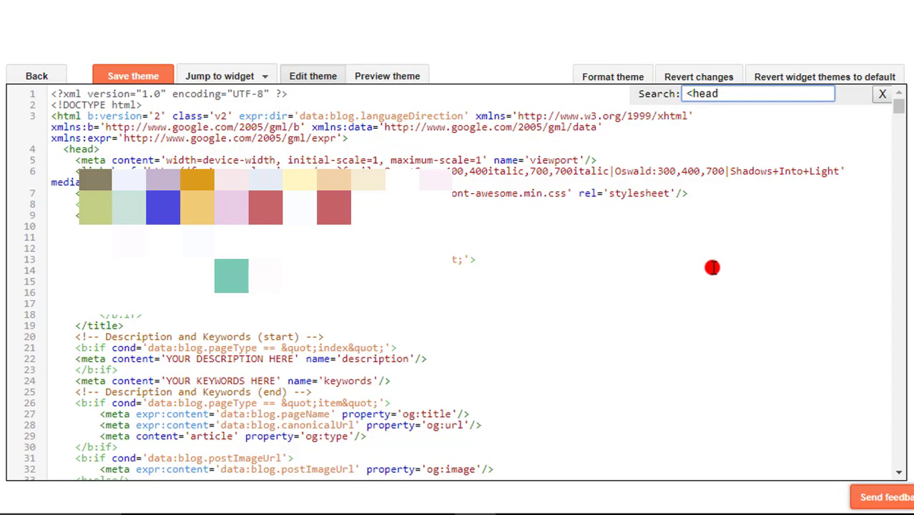
pyautogui.write('>')
pyautogui.press('Return')
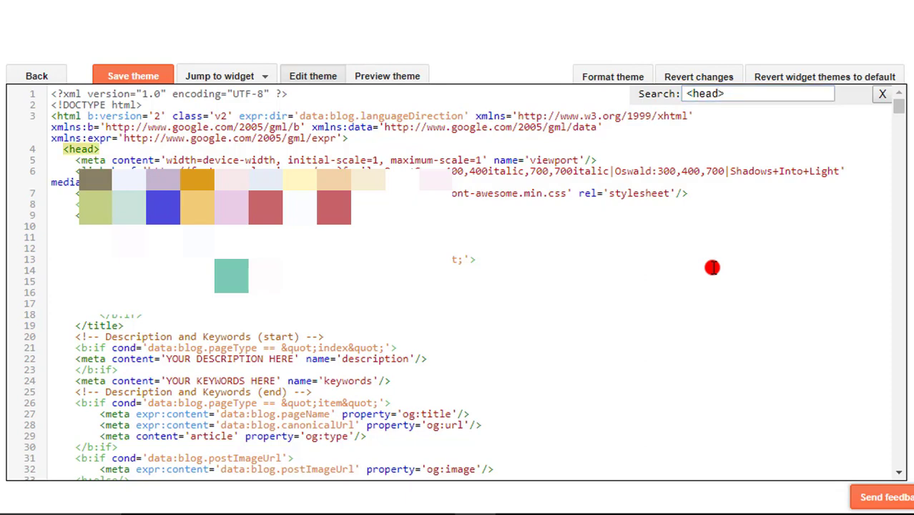
pyautogui.click(104, 148)
pyautogui.press('Return')
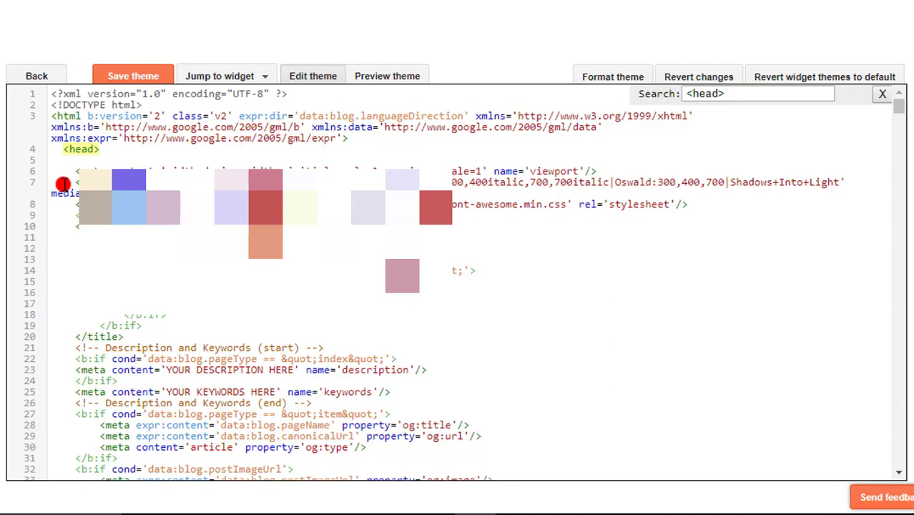
pyautogui.hotkey('ctrl', 'v')
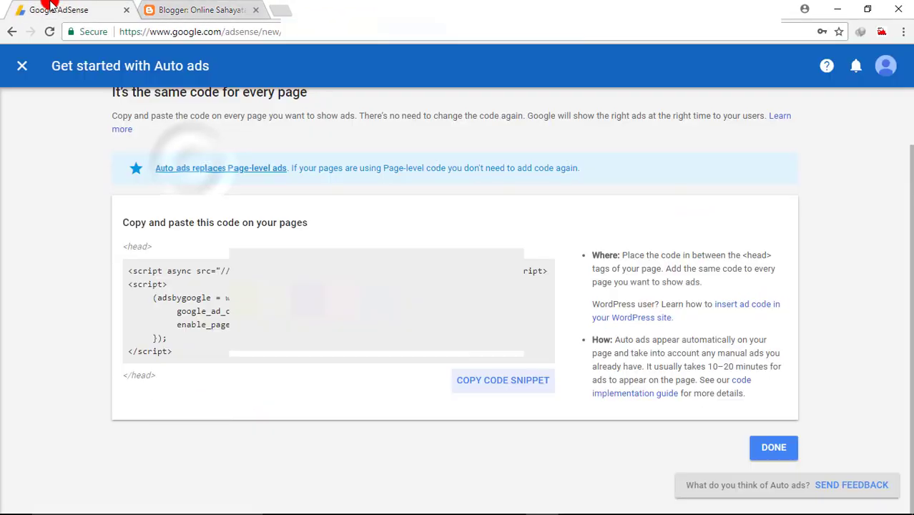
# Step: Return to Google AdSense and finish the Auto ads setup
pyautogui.click(40, 10)
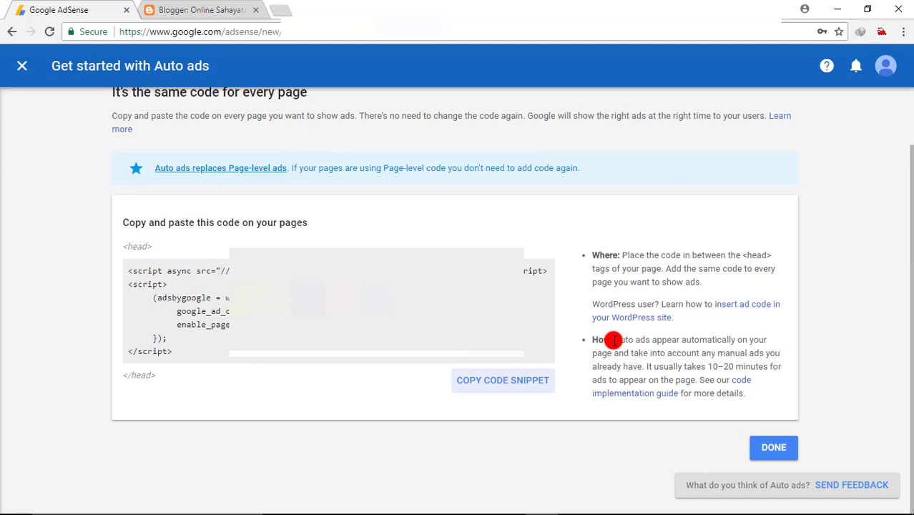
pyautogui.click(772, 447)
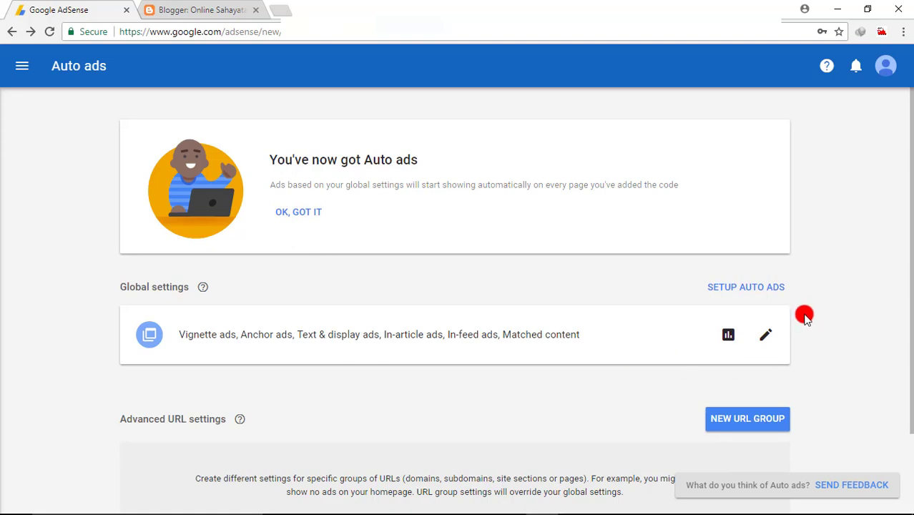
# Step: Open the Auto ads global settings for editing and review which in-page and overlay ad formats are enabled
pyautogui.click(770, 339)
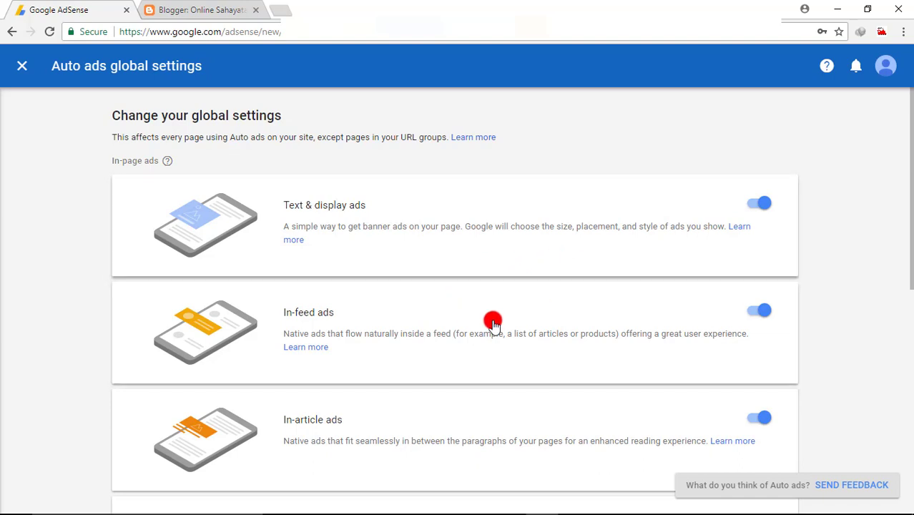
pyautogui.scroll(-2, 661, 245)
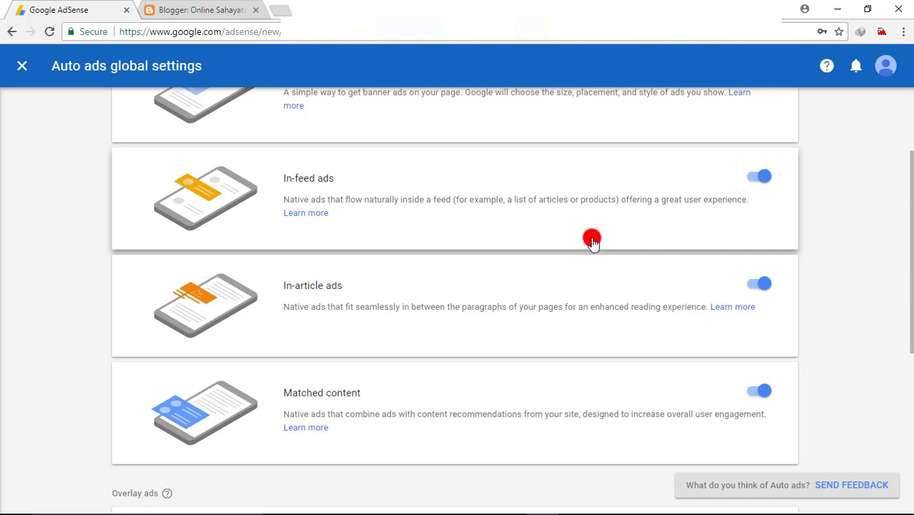
pyautogui.scroll(-2, 582, 248)
pyautogui.scroll(-1, 565, 252)
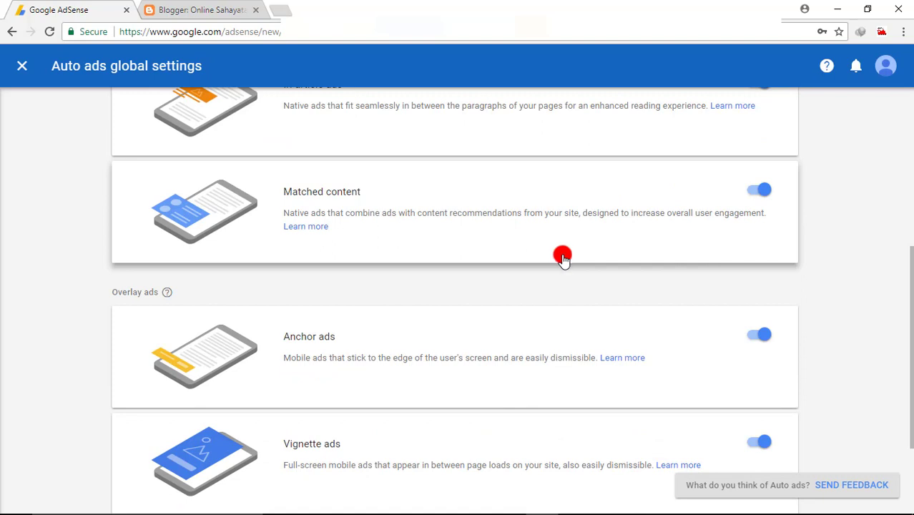
pyautogui.scroll(-1, 563, 257)
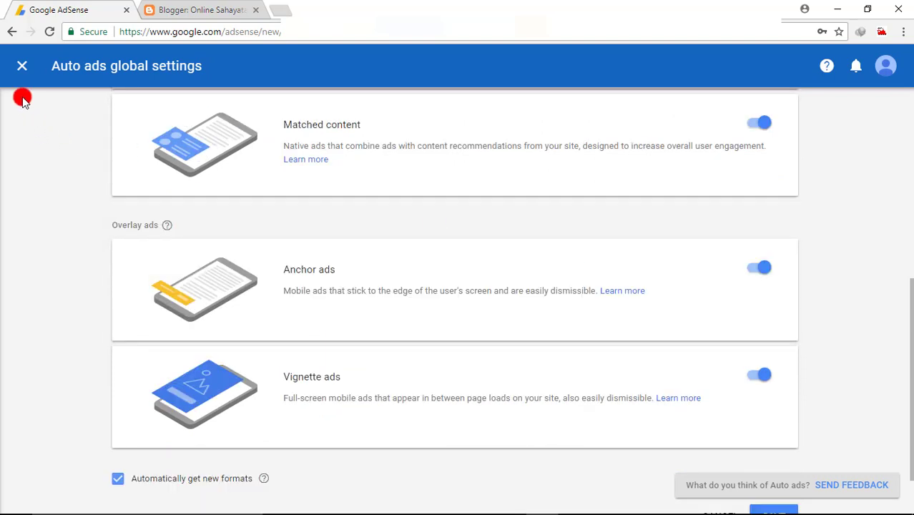